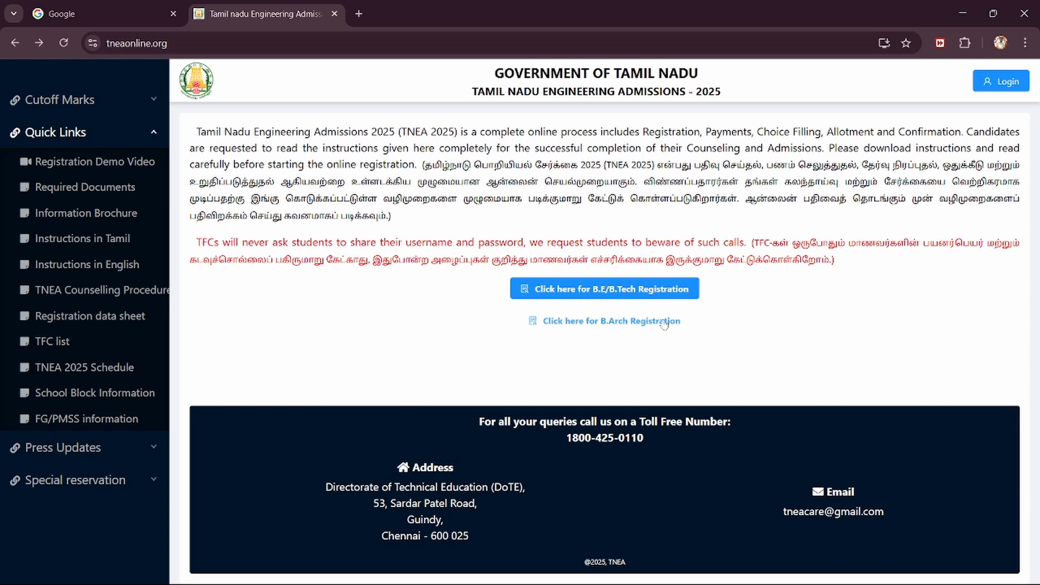
{"action": "left_click", "coordinate": [649, 295]}
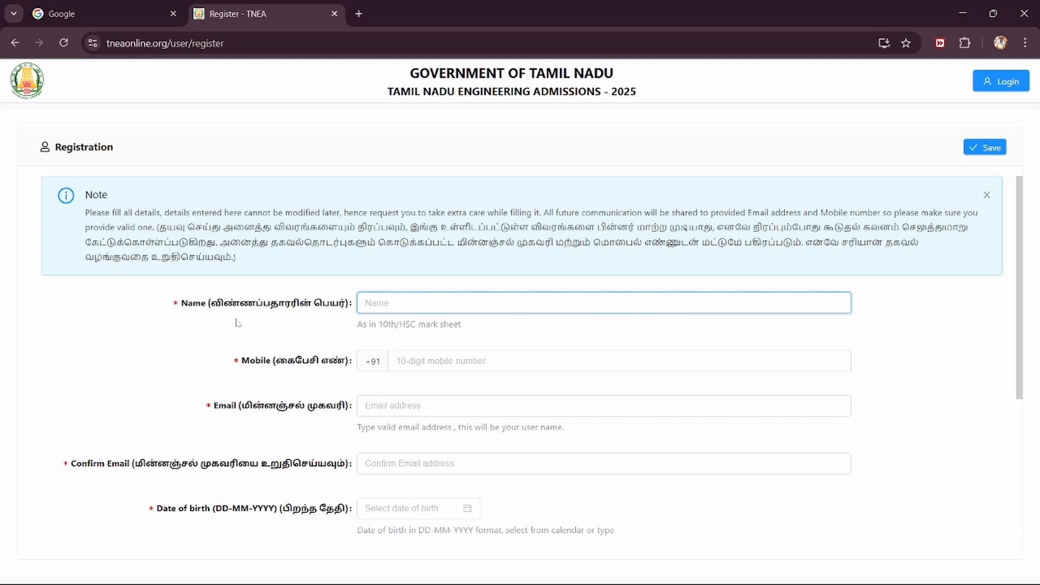
{"action": "scroll", "coordinate": [236, 323], "scroll_direction": "down", "scroll_amount": 1}
{"action": "scroll", "coordinate": [235, 331], "scroll_direction": "down", "scroll_amount": 2}
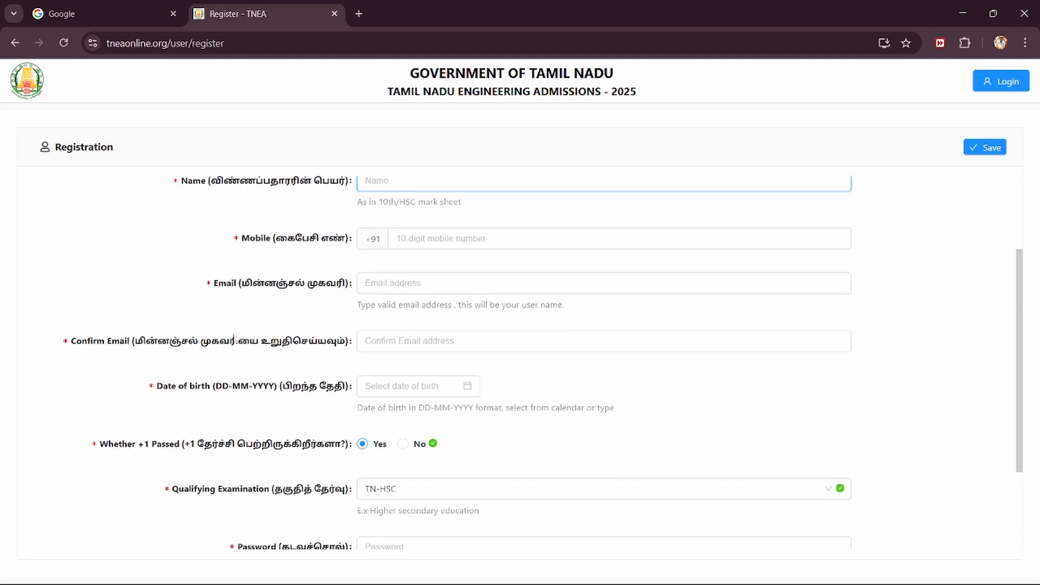
{"action": "scroll", "coordinate": [302, 399], "scroll_direction": "up", "scroll_amount": 3}
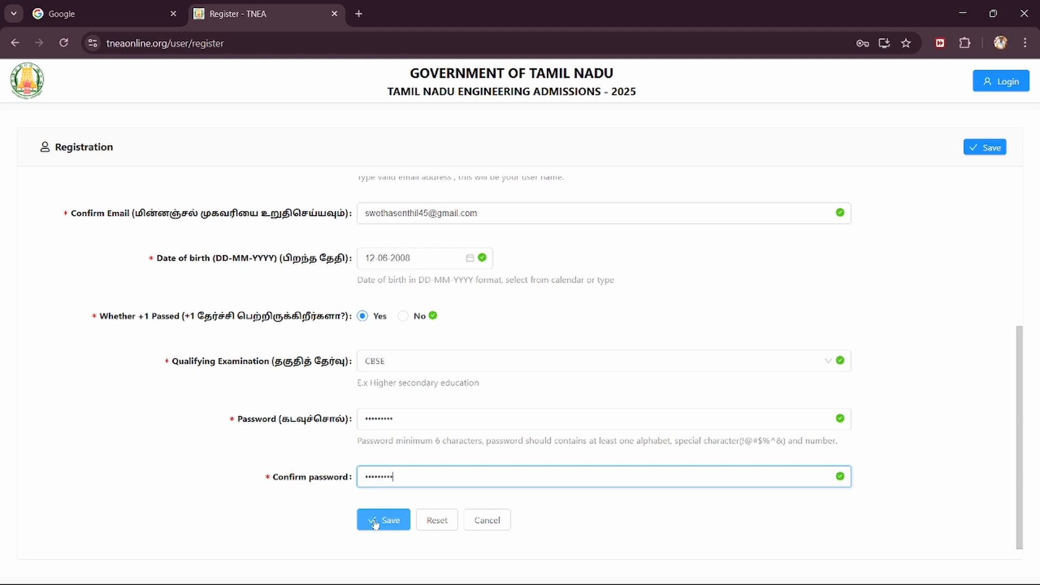
{"action": "left_click", "coordinate": [374, 521]}
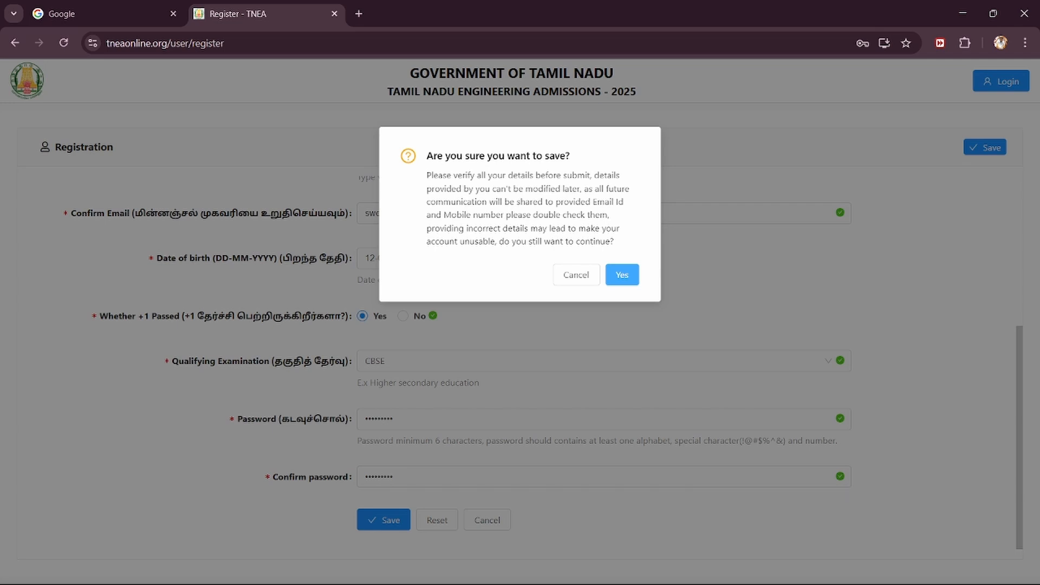
Step: Confirm the registration, then log in with the registered e-mail address and account password
{"action": "left_click", "coordinate": [621, 276]}
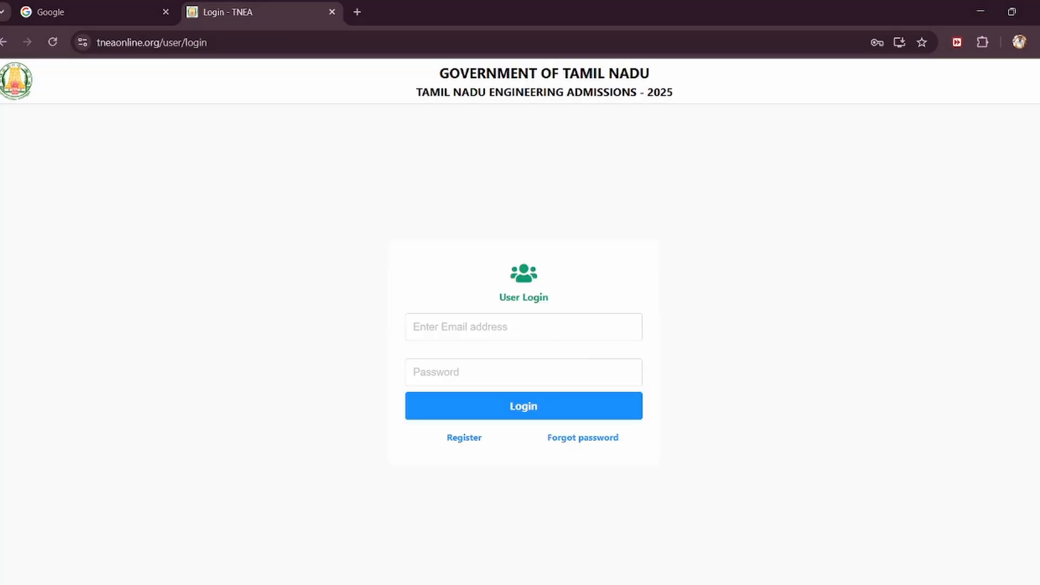
{"action": "left_click", "coordinate": [524, 326]}
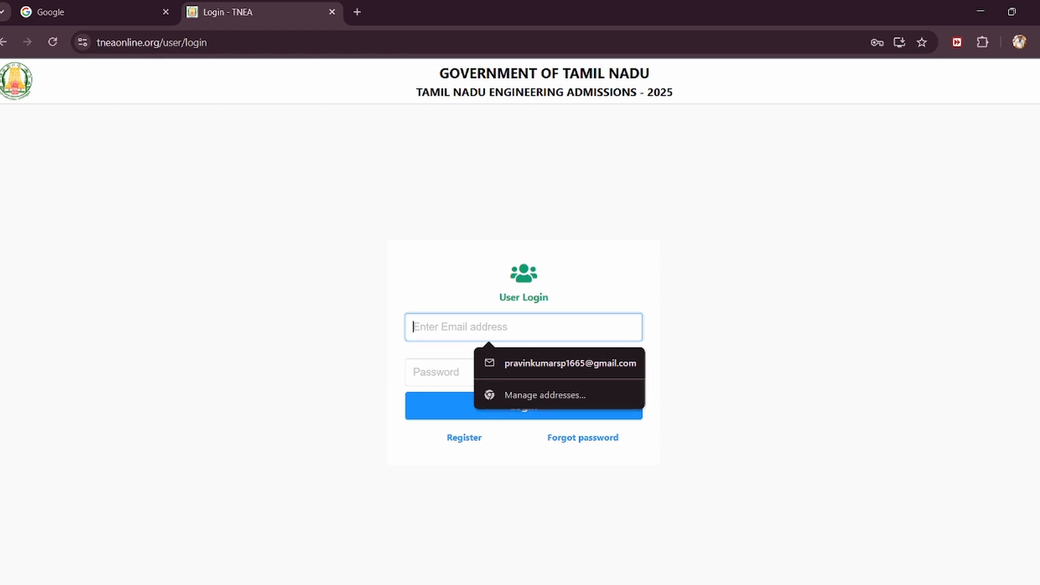
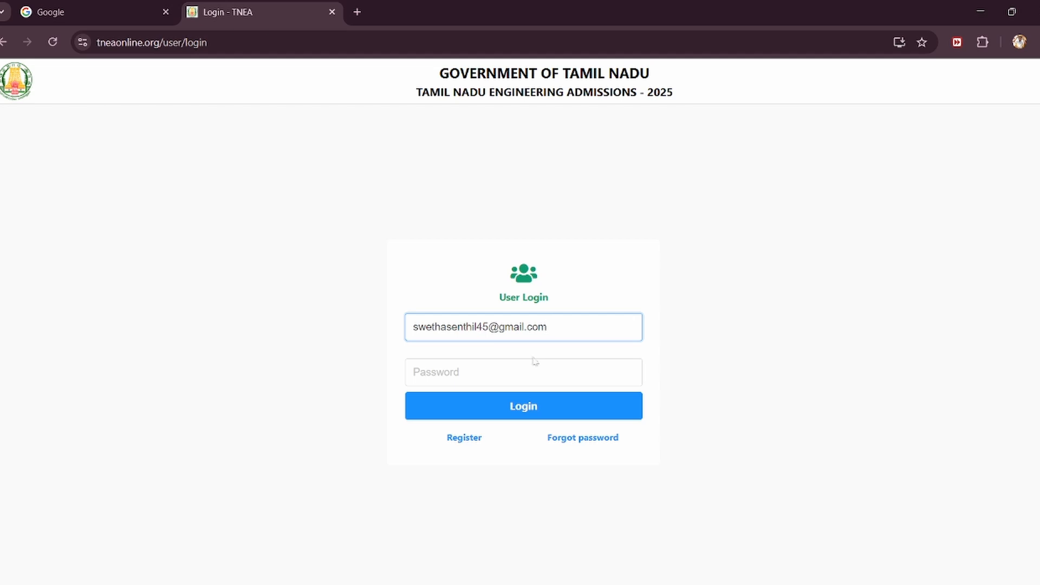
{"action": "key", "text": "Tab"}
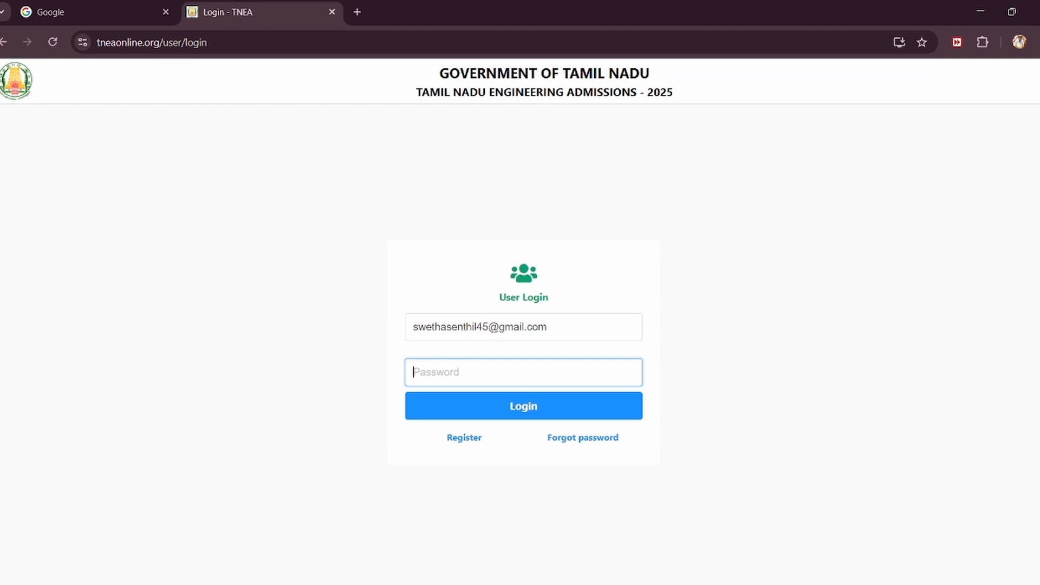
{"action": "left_click", "coordinate": [539, 406]}
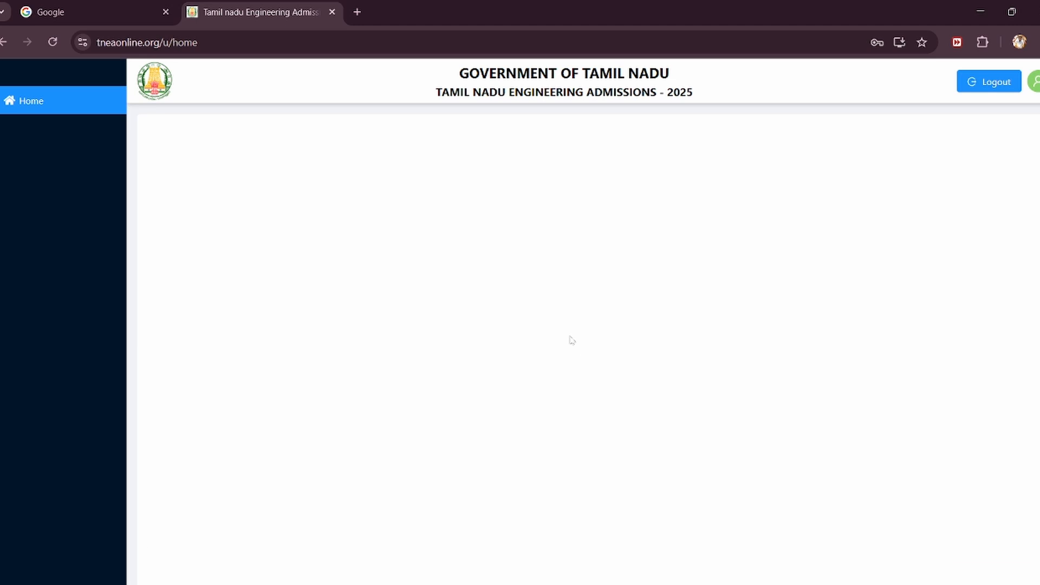
Step: Review the application step bar, from Personal Info through Payment Details to Generate Report
{"action": "scroll", "coordinate": [571, 330], "scroll_direction": "up", "scroll_amount": 8}
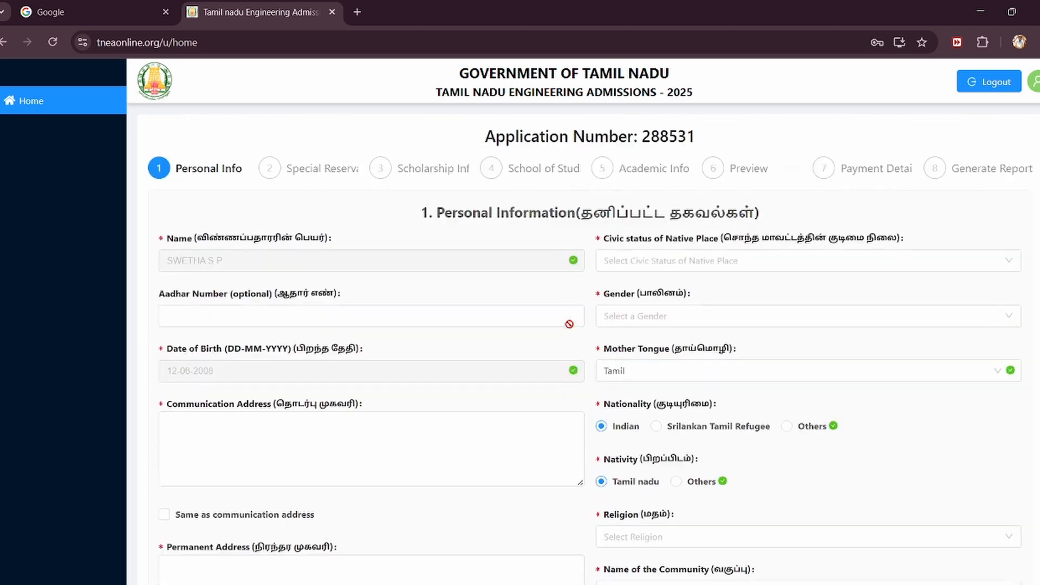
{"action": "left_click", "coordinate": [569, 324]}
{"action": "left_click", "coordinate": [477, 275]}
{"action": "double_click", "coordinate": [198, 168]}
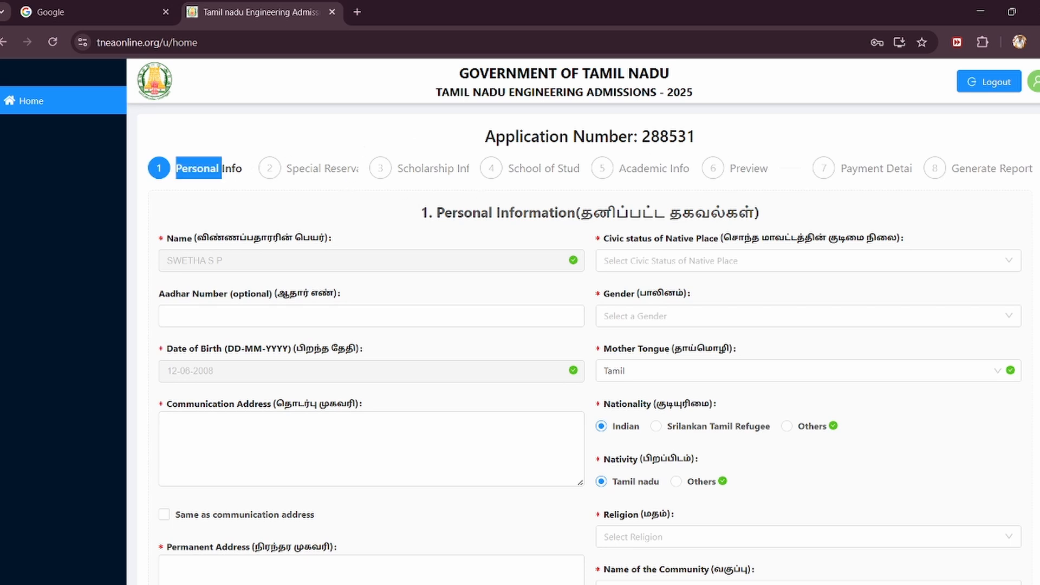
{"action": "double_click", "coordinate": [341, 168]}
{"action": "double_click", "coordinate": [428, 168]}
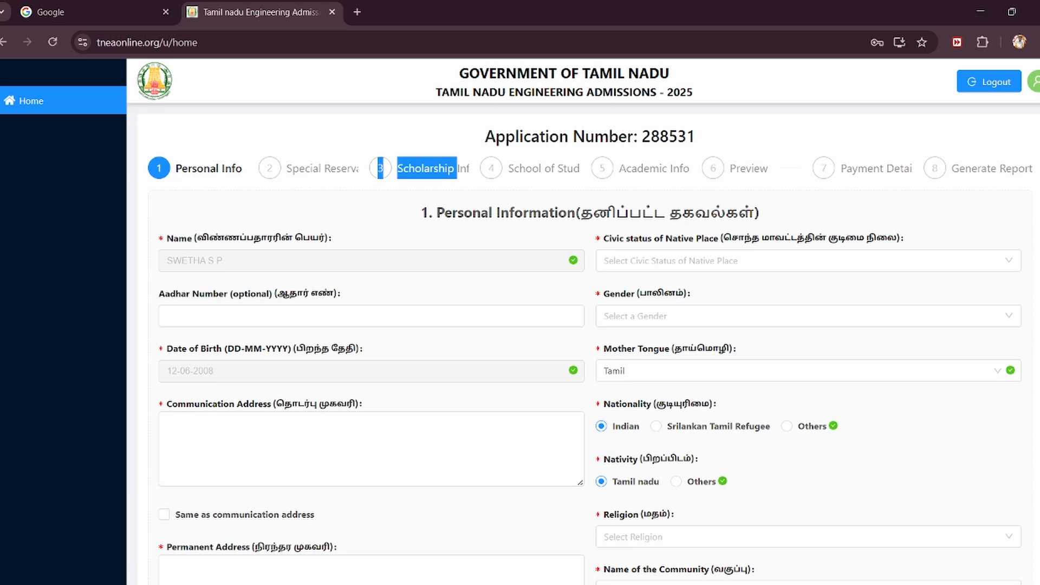
{"action": "double_click", "coordinate": [569, 168]}
{"action": "double_click", "coordinate": [639, 168]}
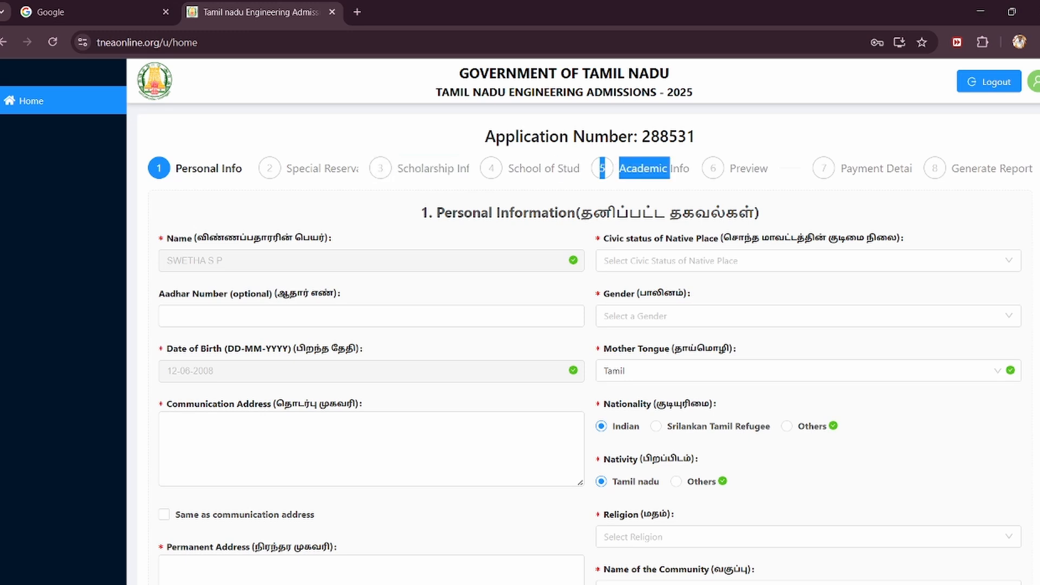
{"action": "double_click", "coordinate": [900, 168]}
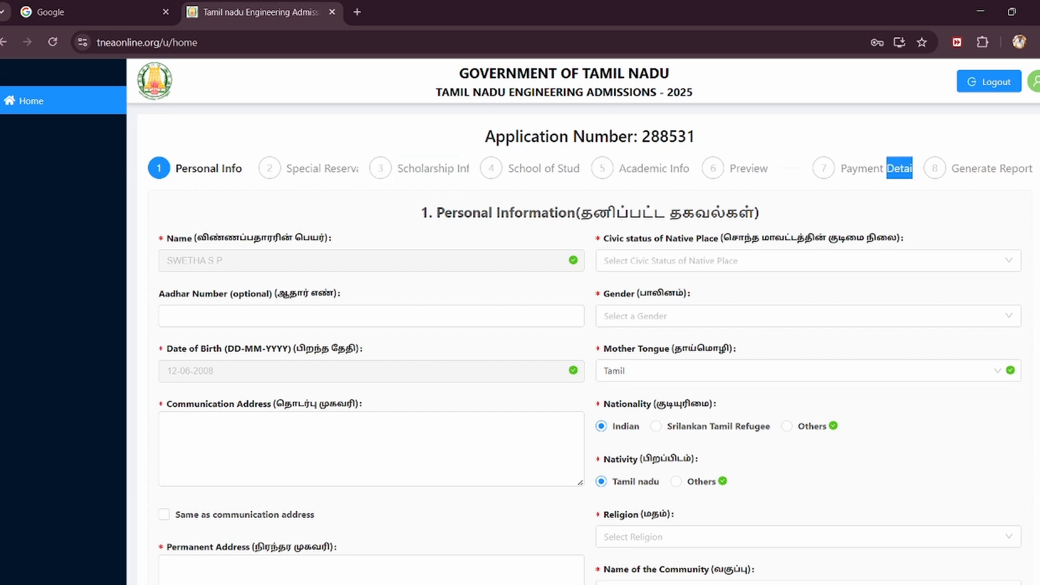
{"action": "left_click_drag", "start_coordinate": [933, 168], "coordinate": [1000, 168]}
{"action": "left_click", "coordinate": [269, 135]}
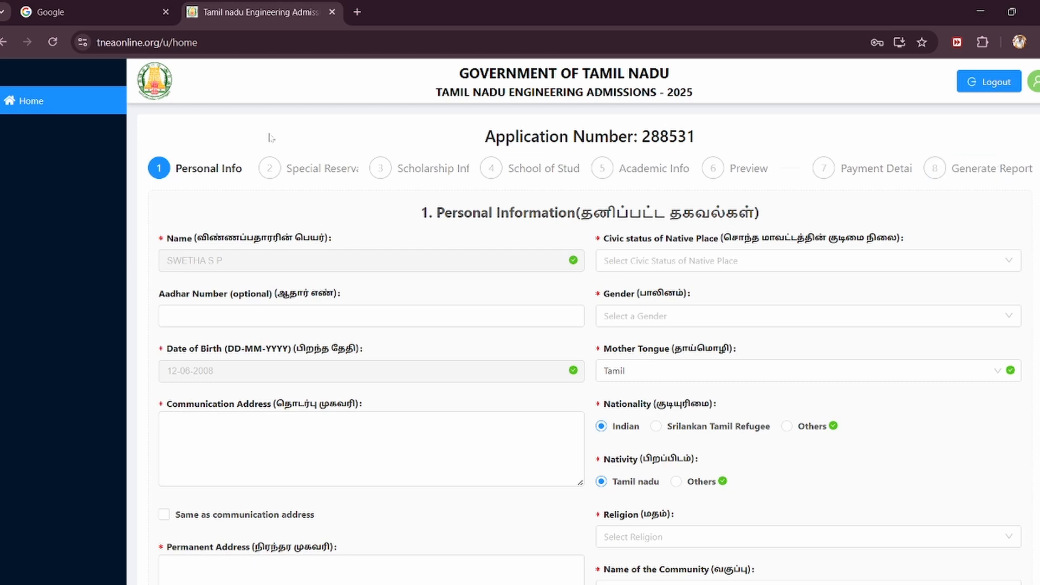
Step: Fill the Personal Info fields: Communication Address, Civic status of Native Place and Aadhar Number
{"action": "scroll", "coordinate": [295, 267], "scroll_direction": "down", "scroll_amount": 3}
{"action": "left_click", "coordinate": [297, 275]}
{"action": "scroll", "coordinate": [296, 274], "scroll_direction": "up", "scroll_amount": 2}
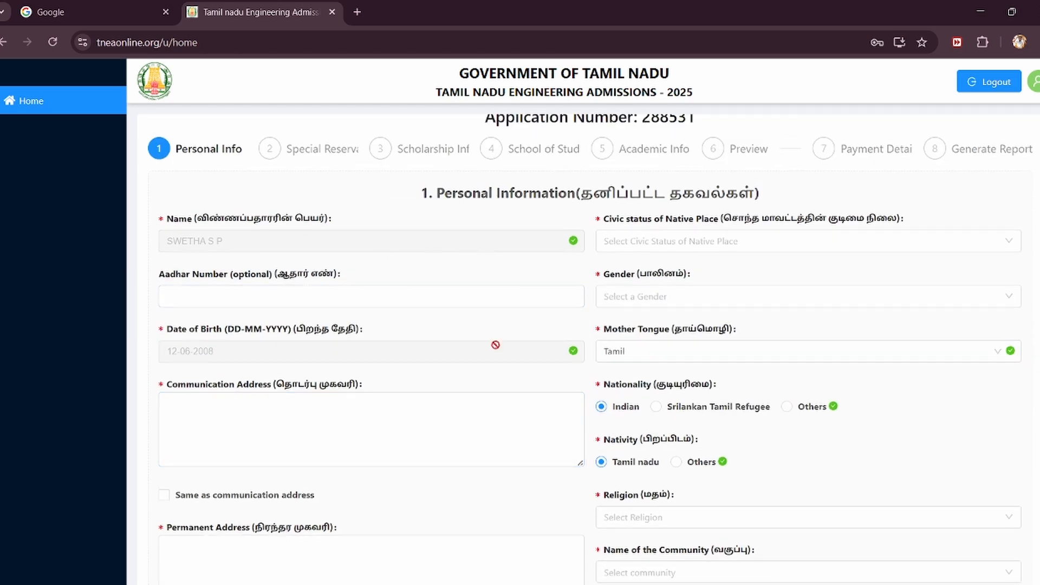
{"action": "left_click", "coordinate": [646, 237]}
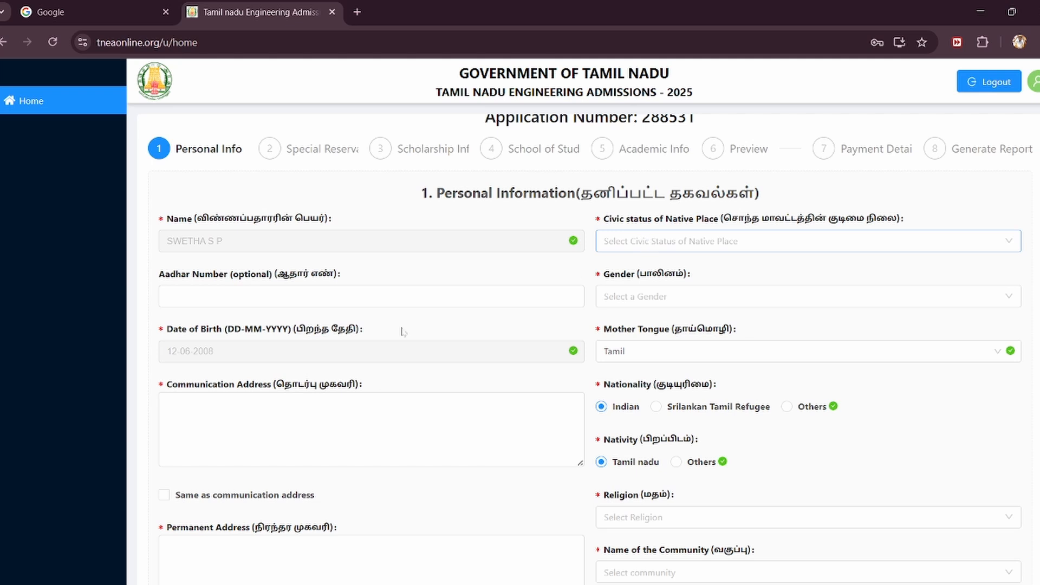
{"action": "left_click", "coordinate": [379, 298]}
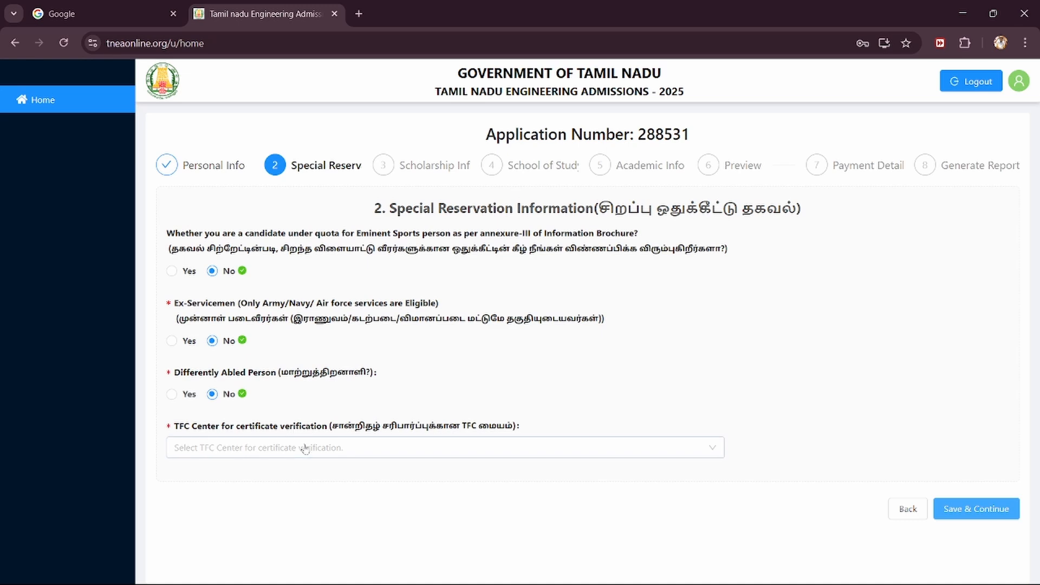
Step: Filter TFC centres by 'sale', choose Thiagarajar Polytechnic College, Salem-636005, and save the step
{"action": "left_click", "coordinate": [304, 448]}
{"action": "scroll", "coordinate": [348, 392], "scroll_direction": "down", "scroll_amount": 10}
{"action": "scroll", "coordinate": [348, 391], "scroll_direction": "down", "scroll_amount": 10}
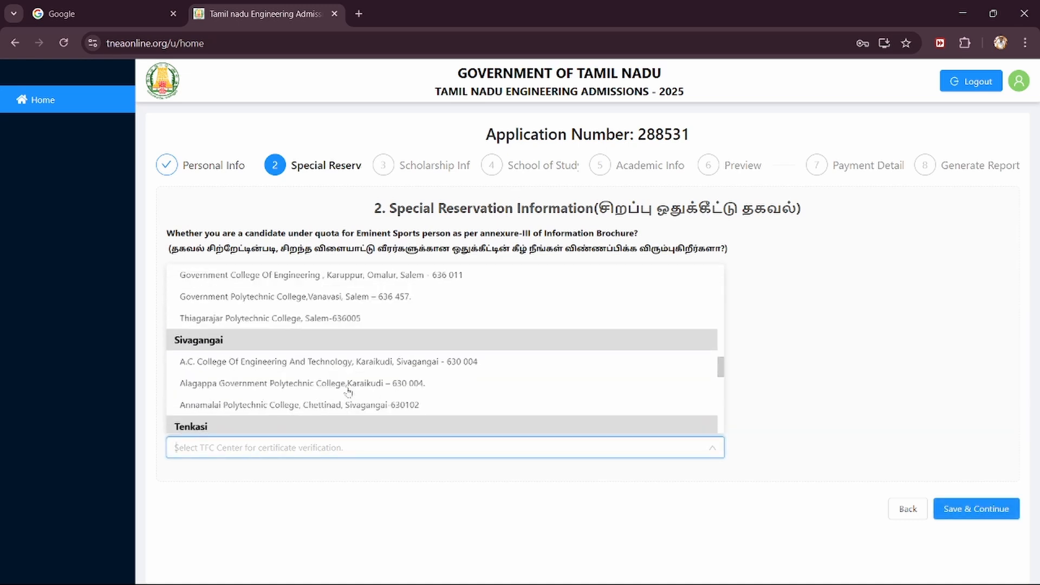
{"action": "type", "text": "ds"}
{"action": "key", "text": "BackSpace"}
{"action": "key", "text": "BackSpace"}
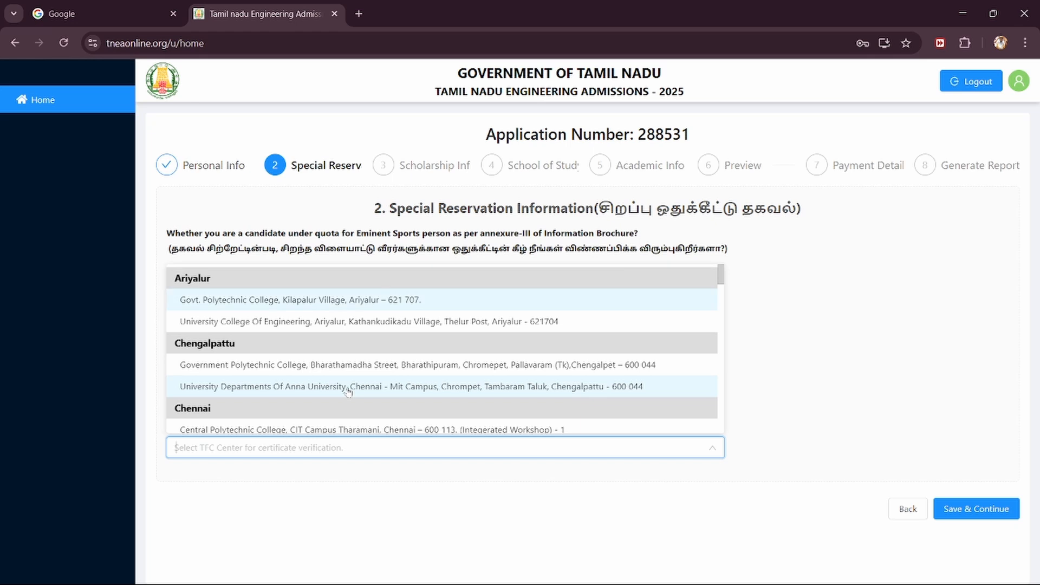
{"action": "type", "text": "sale"}
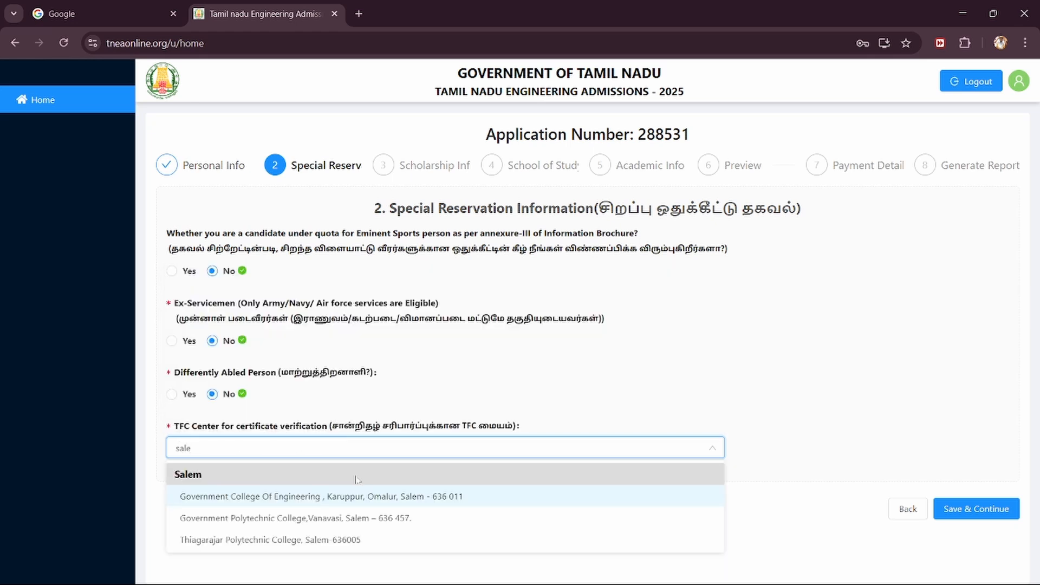
{"action": "left_click", "coordinate": [349, 541]}
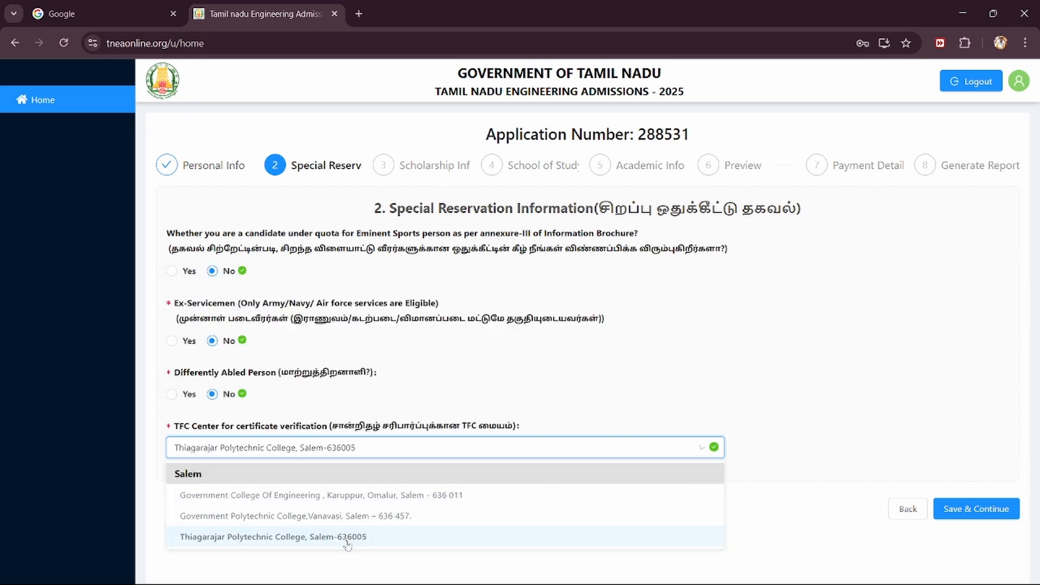
{"action": "left_click", "coordinate": [959, 509]}
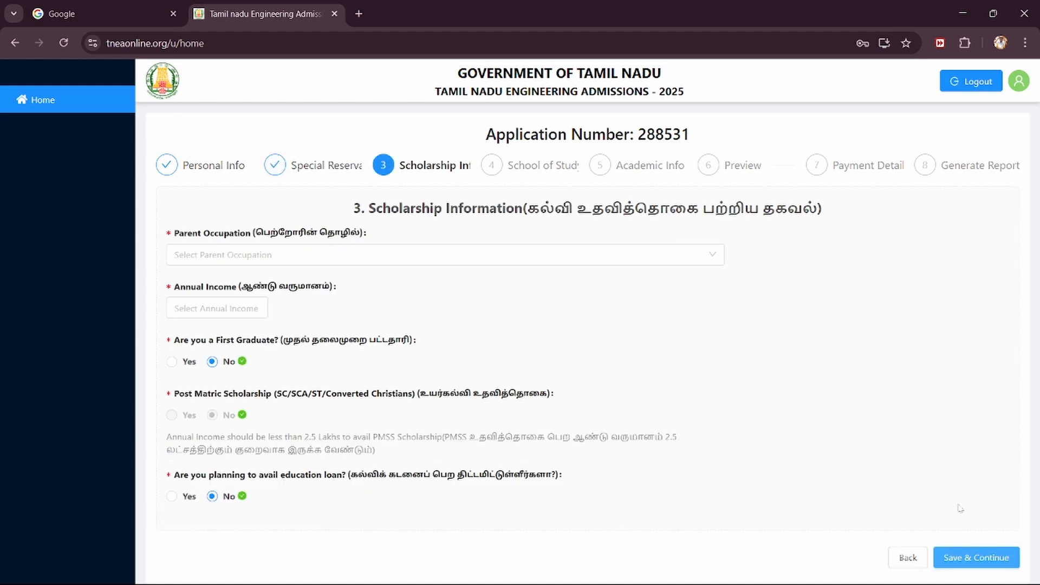
Step: Choose State Govt Employee as the parent occupation
{"action": "left_click", "coordinate": [263, 263]}
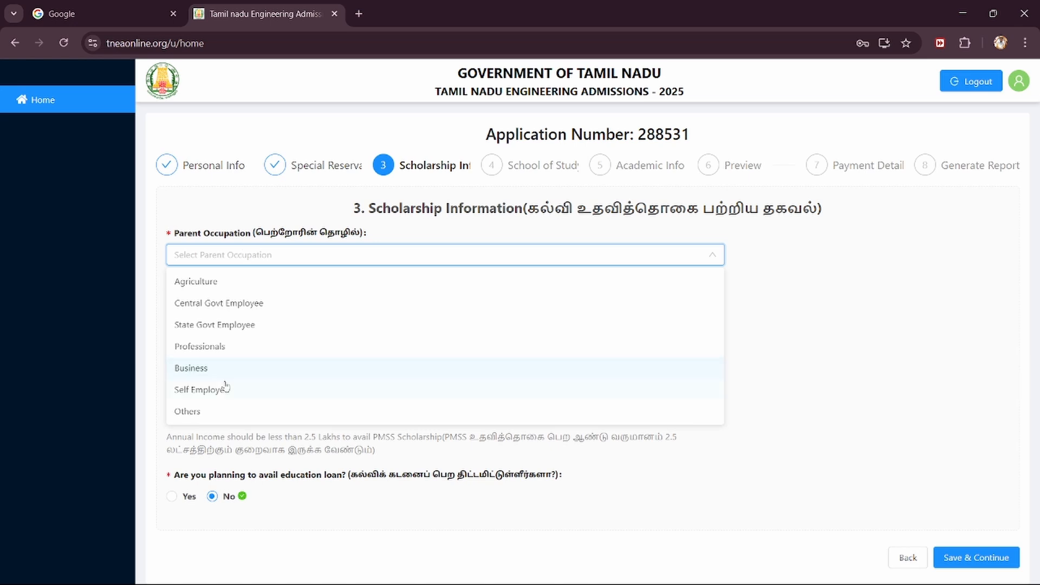
{"action": "left_click", "coordinate": [228, 324]}
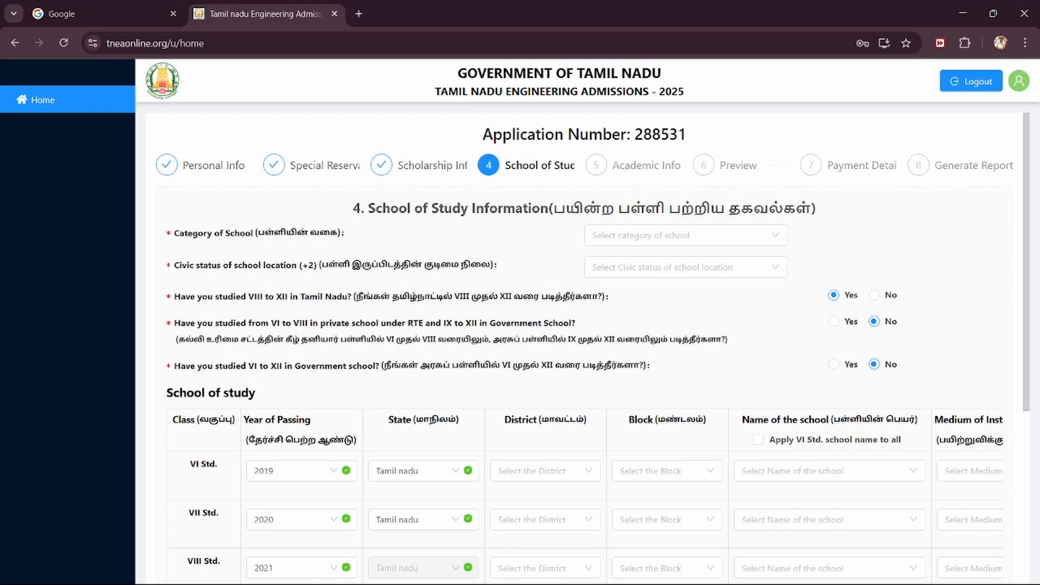
Step: Set Category of School to Private and Civic status to Municipality on the School of Study form
{"action": "double_click", "coordinate": [450, 208]}
{"action": "left_click", "coordinate": [450, 208]}
{"action": "left_click", "coordinate": [713, 245]}
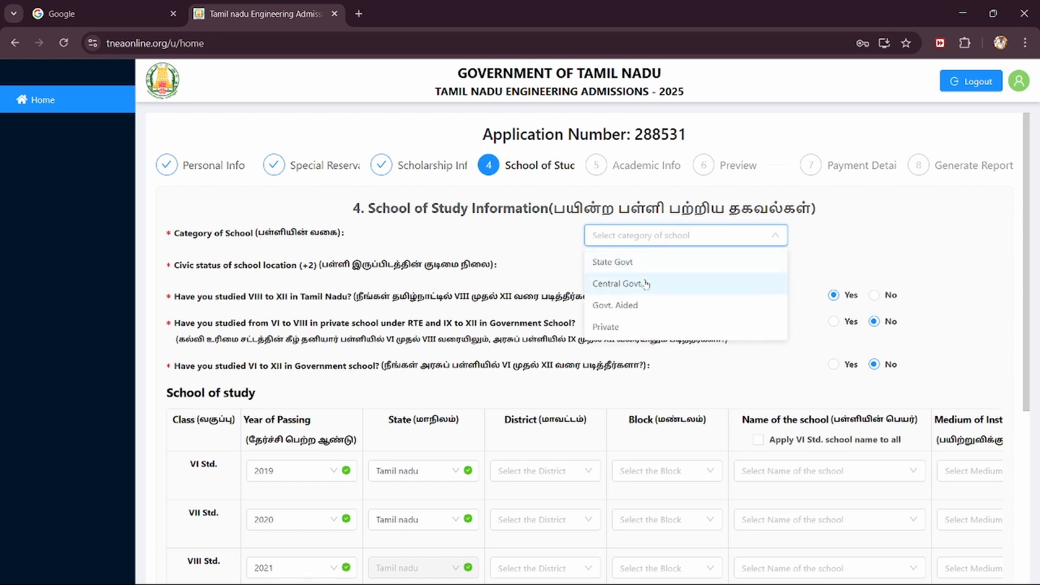
{"action": "left_click", "coordinate": [621, 330]}
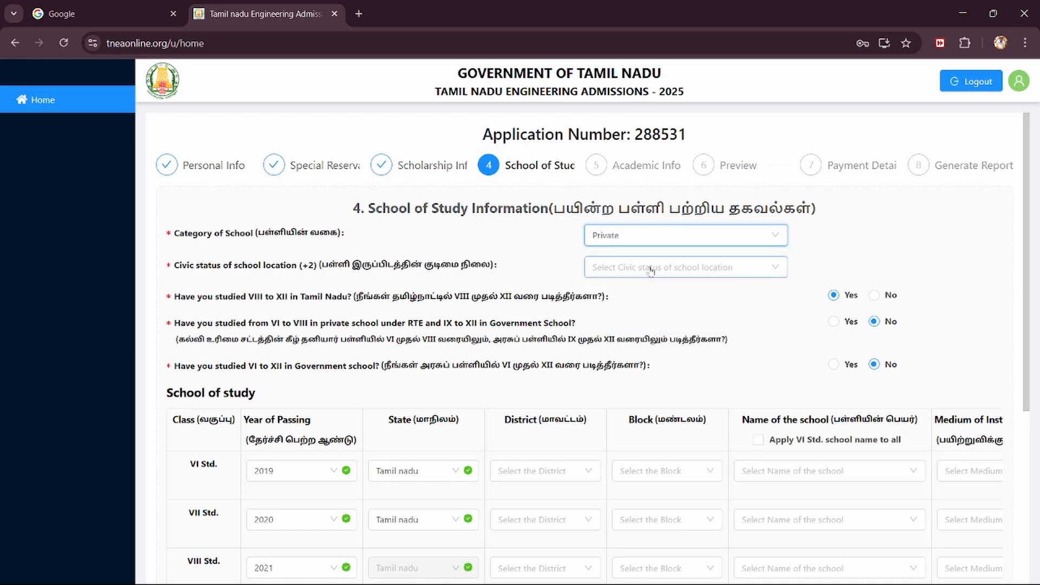
{"action": "left_click", "coordinate": [650, 276]}
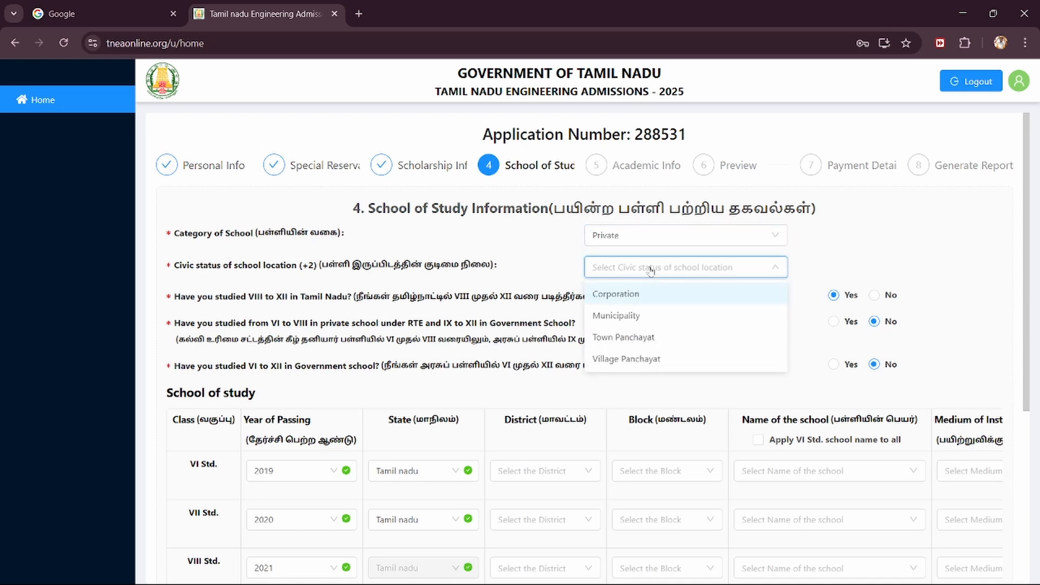
{"action": "left_click", "coordinate": [621, 323]}
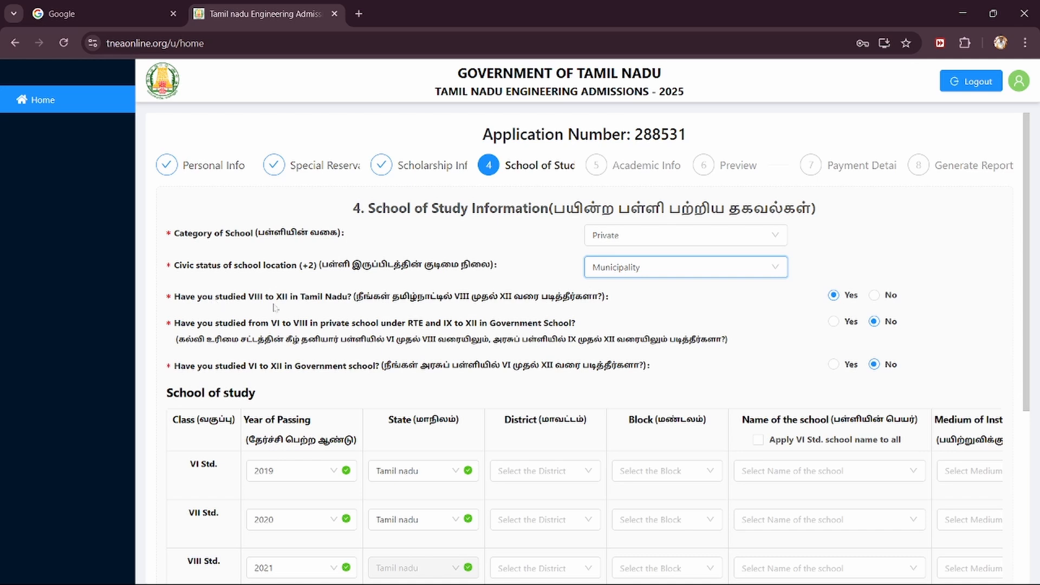
{"action": "double_click", "coordinate": [319, 298]}
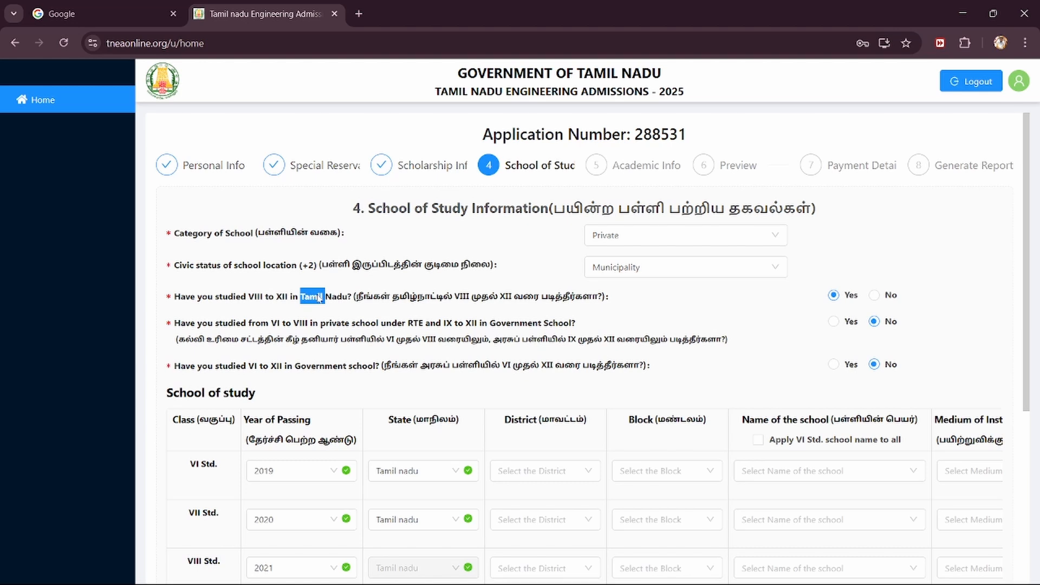
{"action": "double_click", "coordinate": [185, 324]}
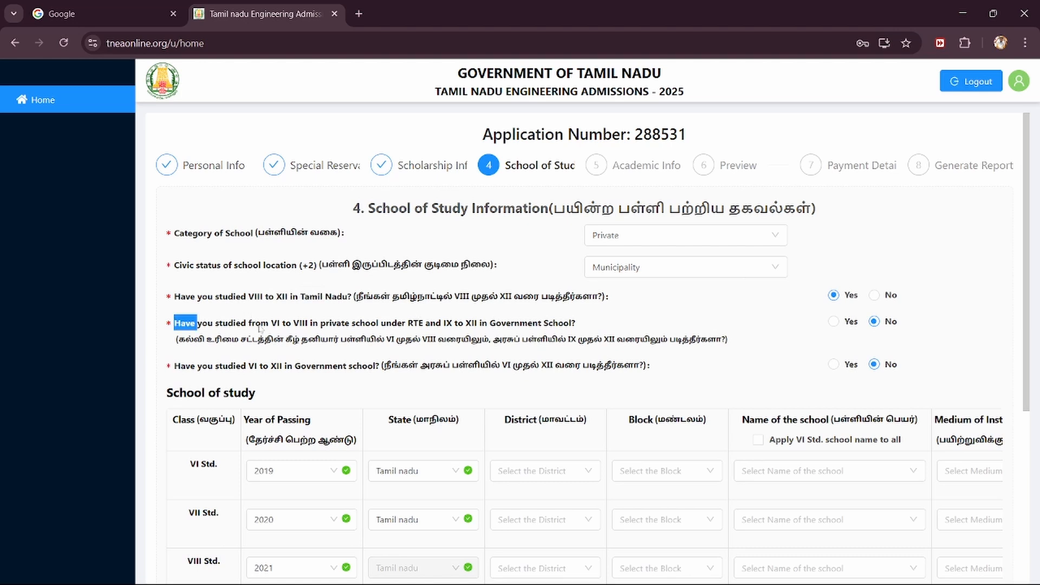
{"action": "left_click", "coordinate": [260, 328]}
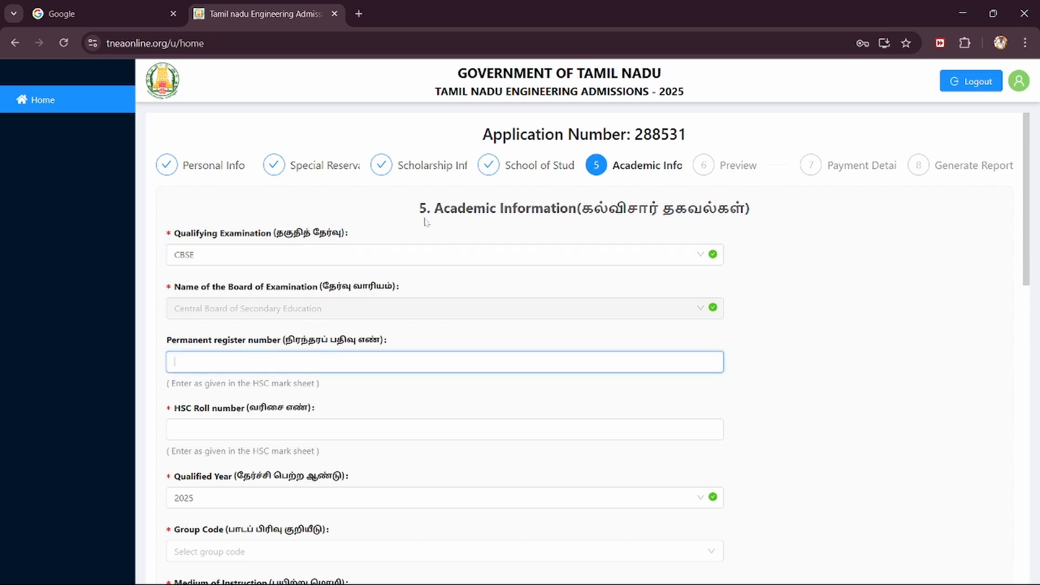
Step: Fill the Academic Information fields: HSC roll number, HSC maximum marks and EMIS number
{"action": "scroll", "coordinate": [448, 388], "scroll_direction": "down", "scroll_amount": 1}
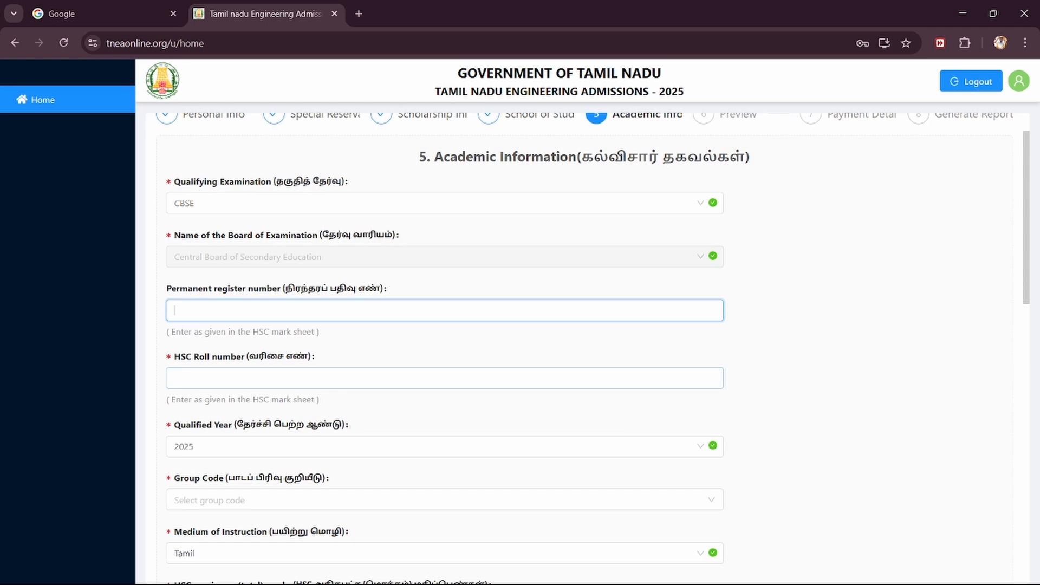
{"action": "left_click", "coordinate": [174, 379]}
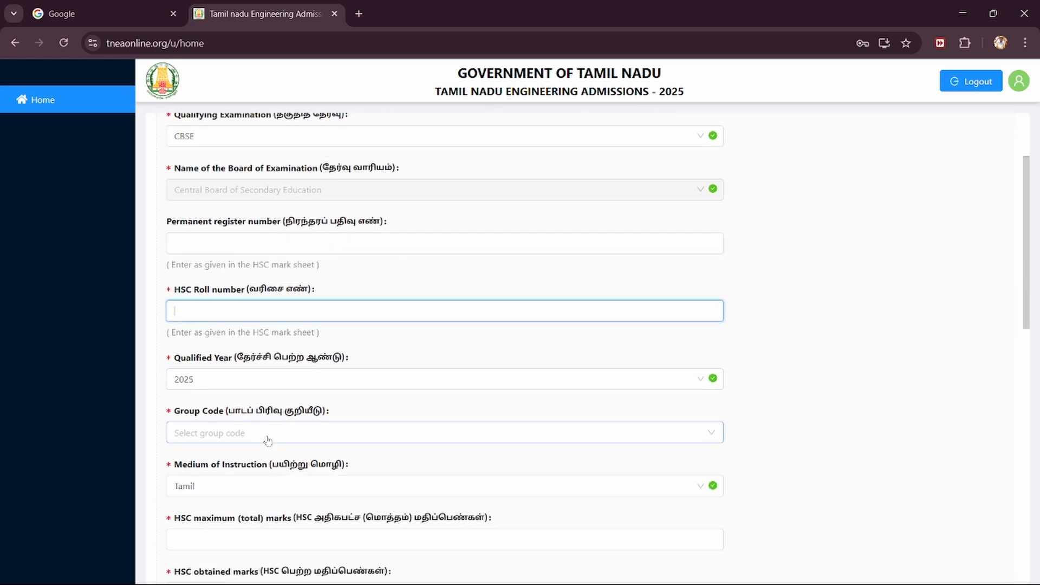
{"action": "scroll", "coordinate": [269, 439], "scroll_direction": "down", "scroll_amount": 3}
{"action": "left_click", "coordinate": [299, 353]}
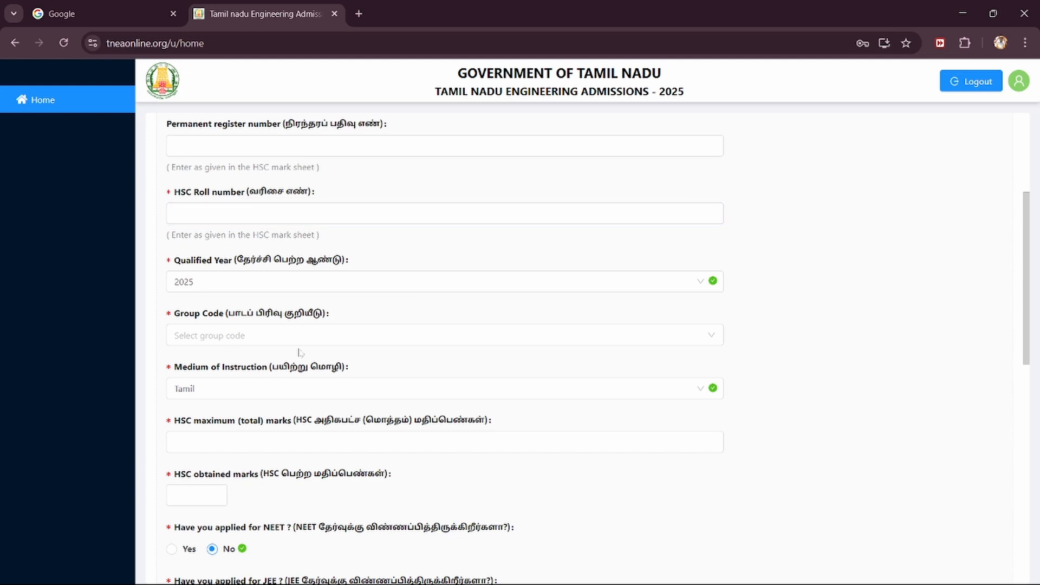
{"action": "scroll", "coordinate": [292, 379], "scroll_direction": "down", "scroll_amount": 1}
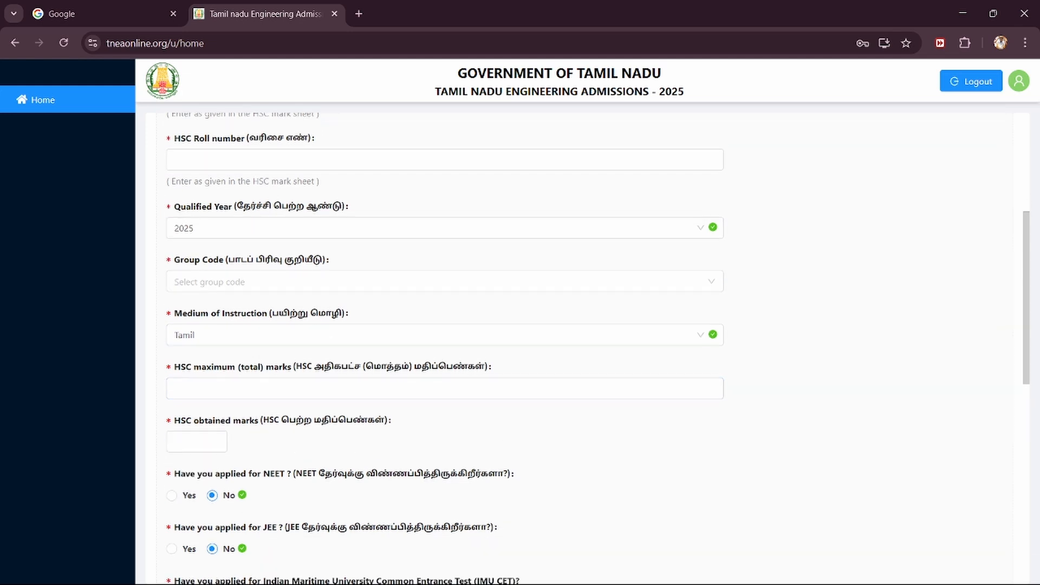
{"action": "left_click", "coordinate": [286, 389]}
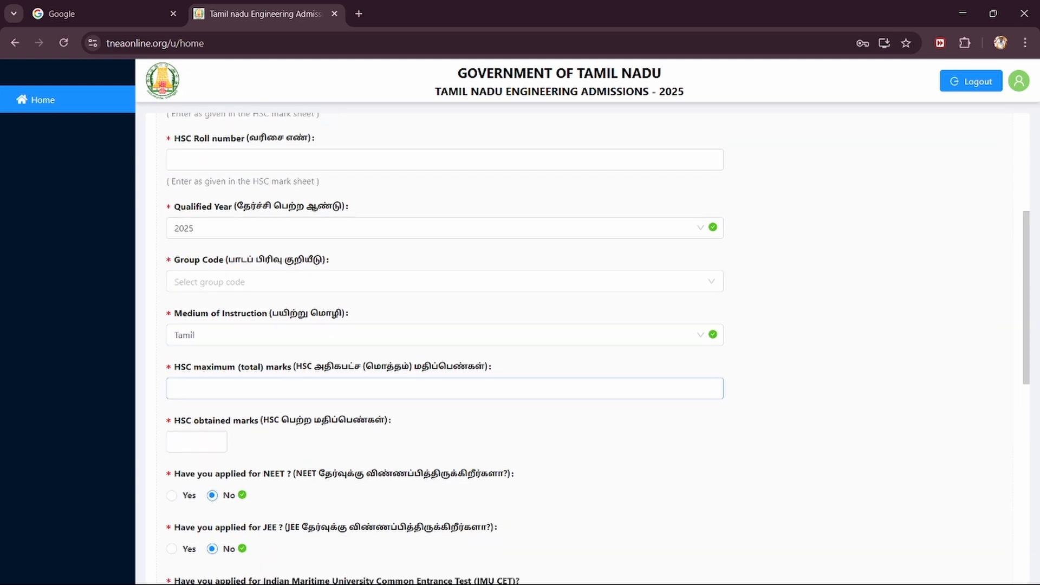
{"action": "scroll", "coordinate": [258, 468], "scroll_direction": "down", "scroll_amount": 2}
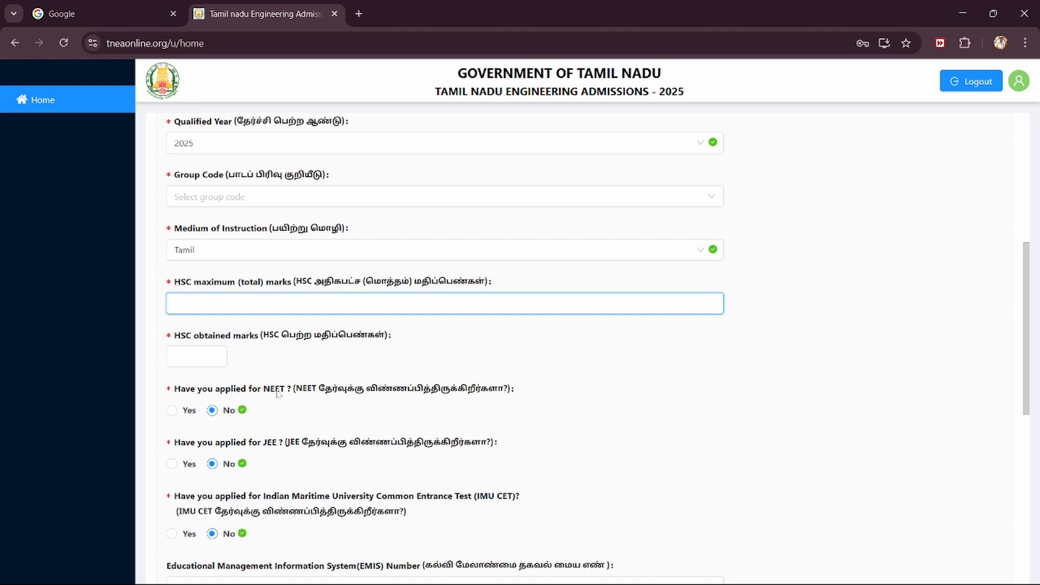
{"action": "scroll", "coordinate": [278, 393], "scroll_direction": "down", "scroll_amount": 2}
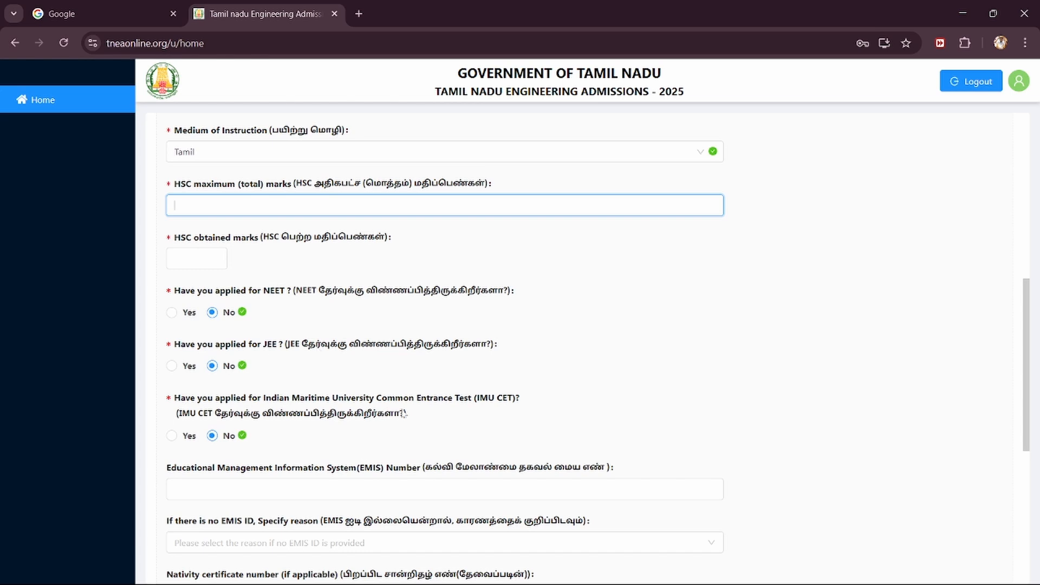
{"action": "scroll", "coordinate": [404, 413], "scroll_direction": "down", "scroll_amount": 3}
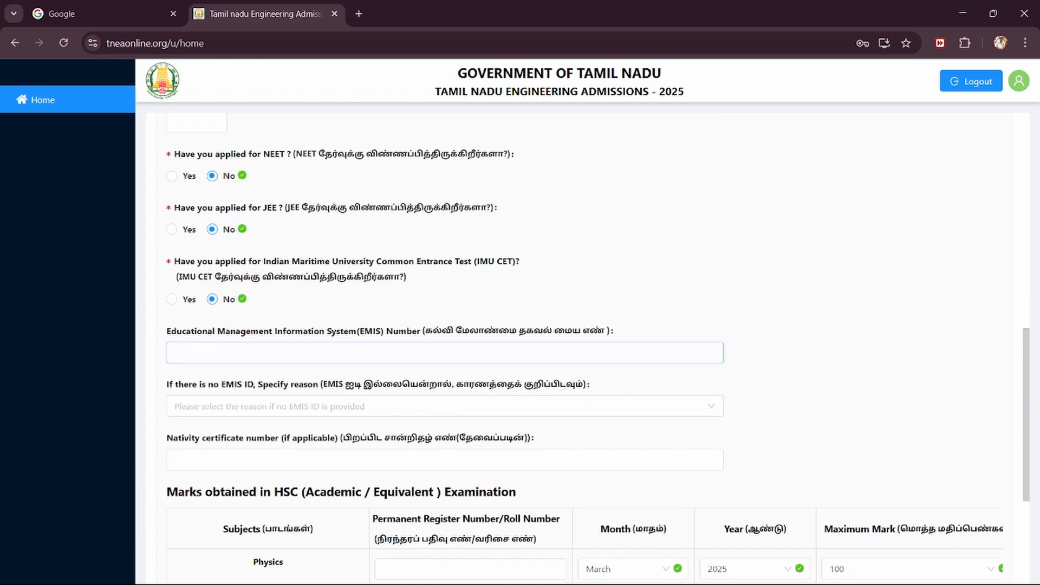
{"action": "left_click", "coordinate": [382, 335]}
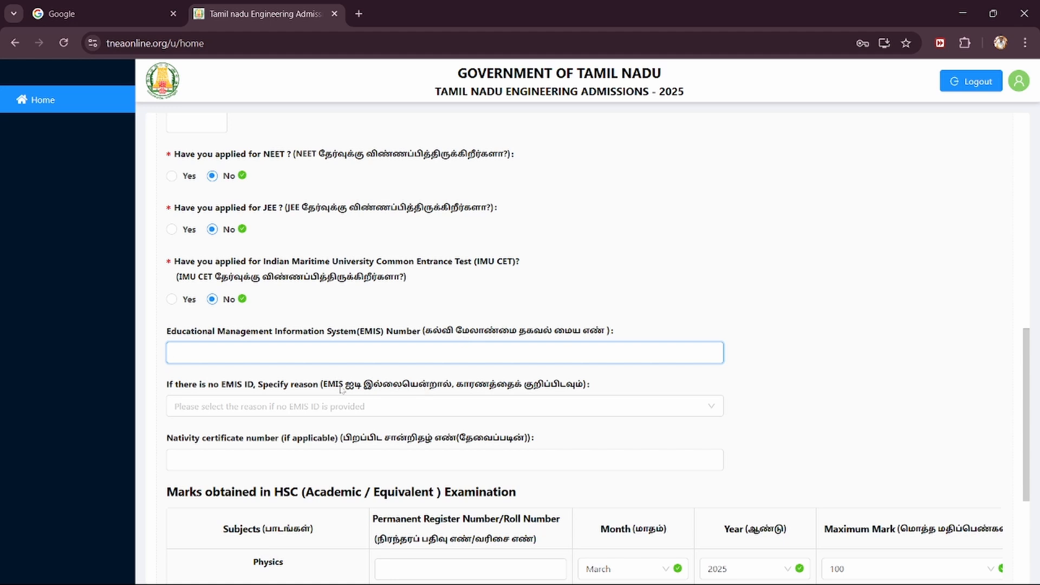
{"action": "scroll", "coordinate": [341, 390], "scroll_direction": "down", "scroll_amount": 1}
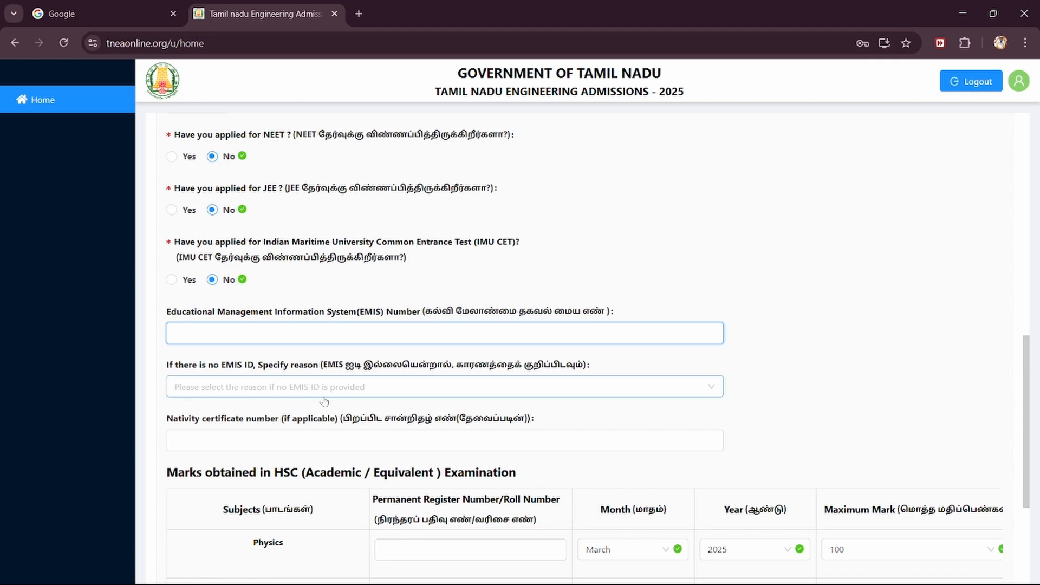
{"action": "scroll", "coordinate": [326, 396], "scroll_direction": "down", "scroll_amount": 3}
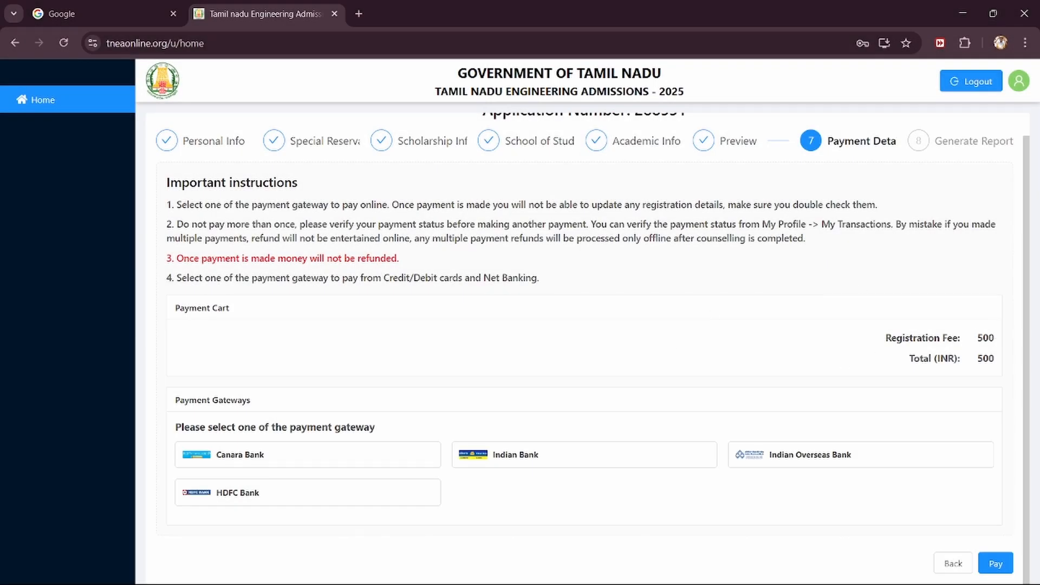
{"action": "double_click", "coordinate": [986, 338]}
{"action": "scroll", "coordinate": [680, 302], "scroll_direction": "up", "scroll_amount": 1}
{"action": "scroll", "coordinate": [681, 302], "scroll_direction": "down", "scroll_amount": 1}
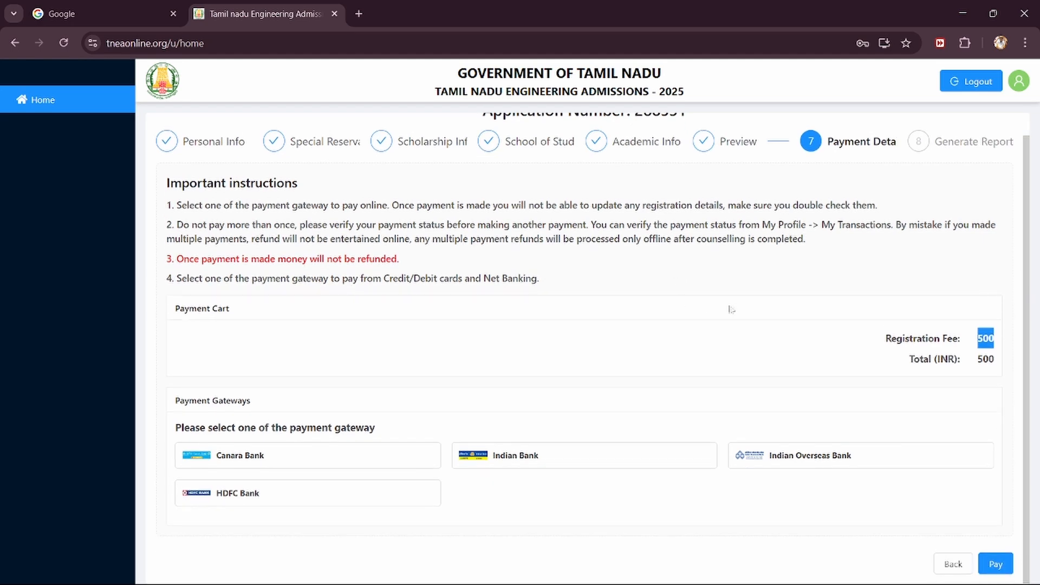